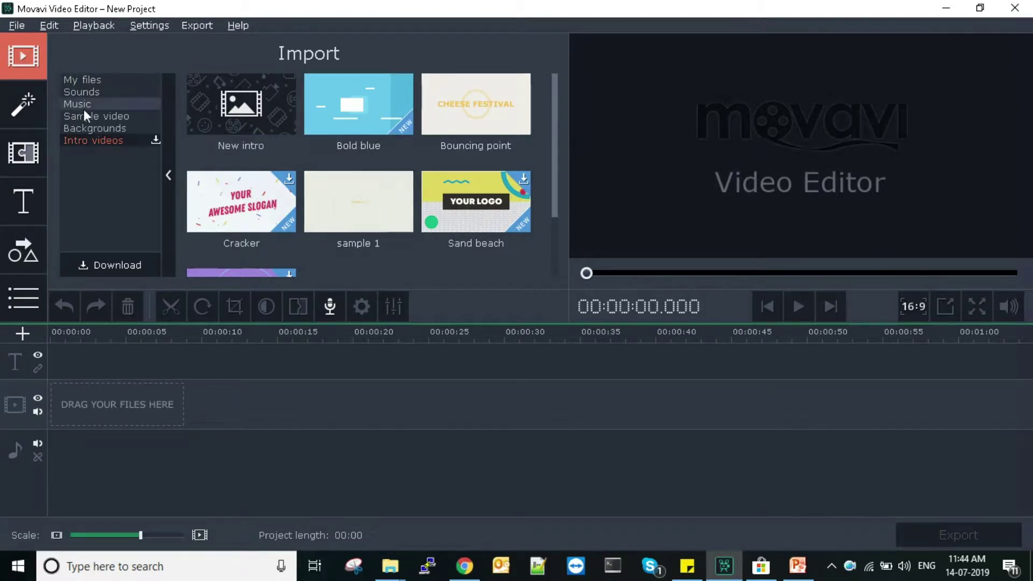
# - Browse for media files to add, going to the Apowersoft Screen Recorder folder inside Documents > Apowersoft
pyautogui.click(17, 27)
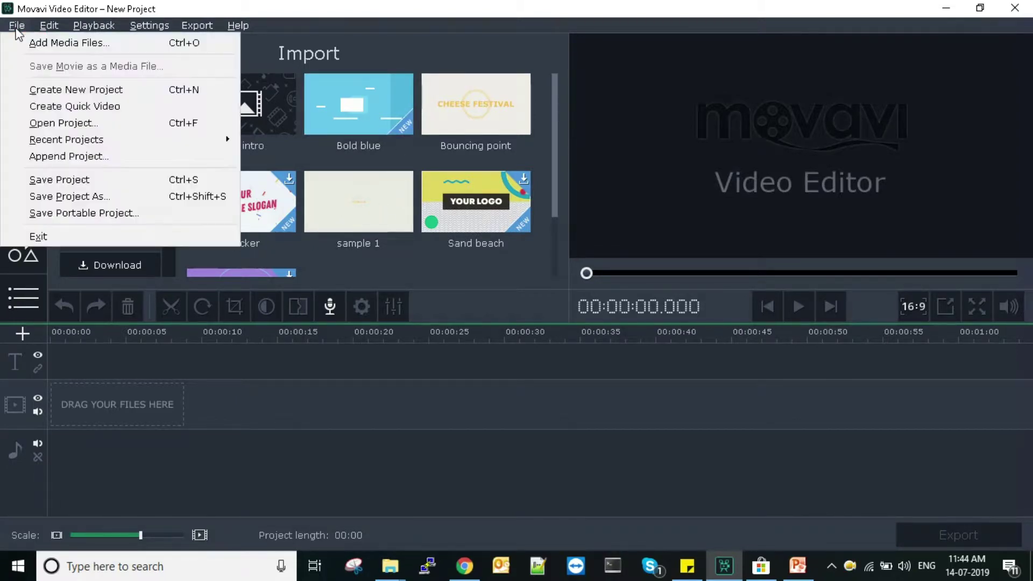
pyautogui.click(62, 44)
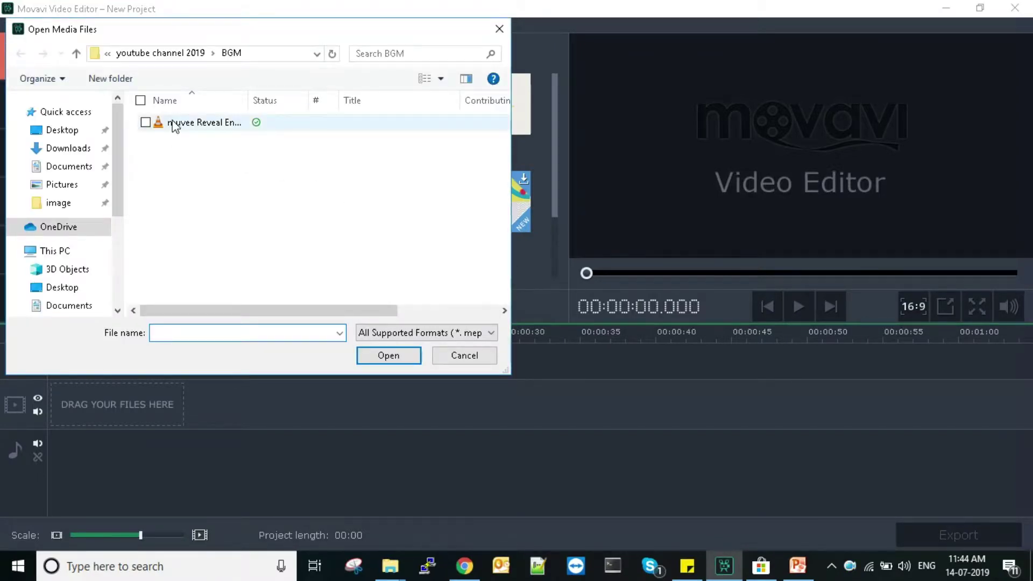
pyautogui.press('BackSpace')
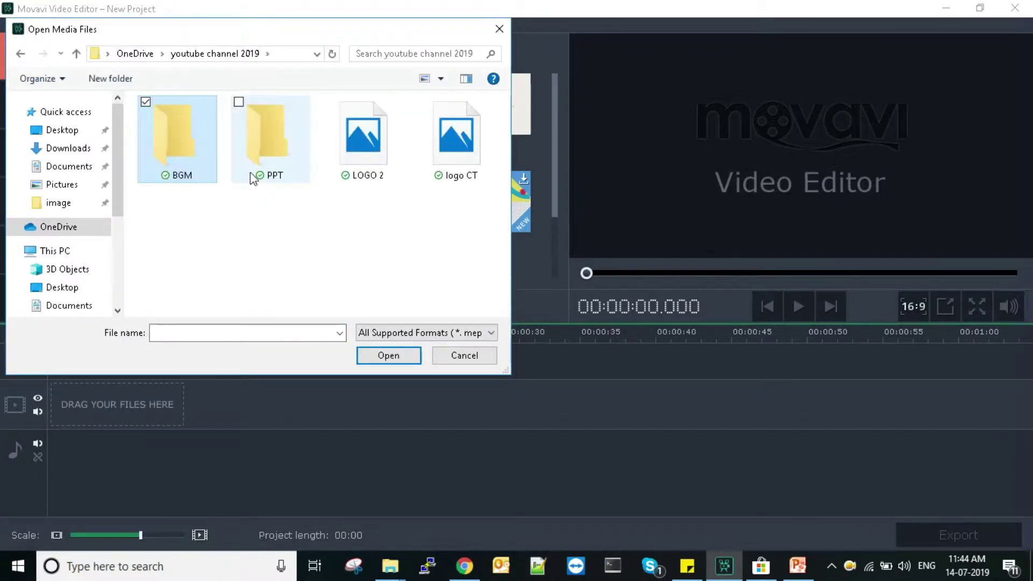
pyautogui.doubleClick(205, 152)
pyautogui.click(194, 123)
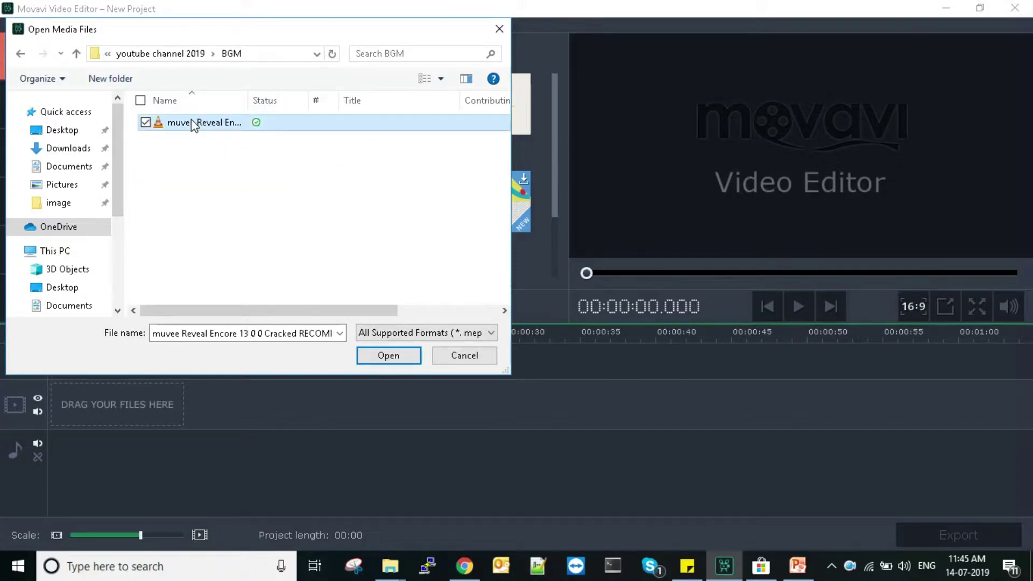
pyautogui.click(73, 167)
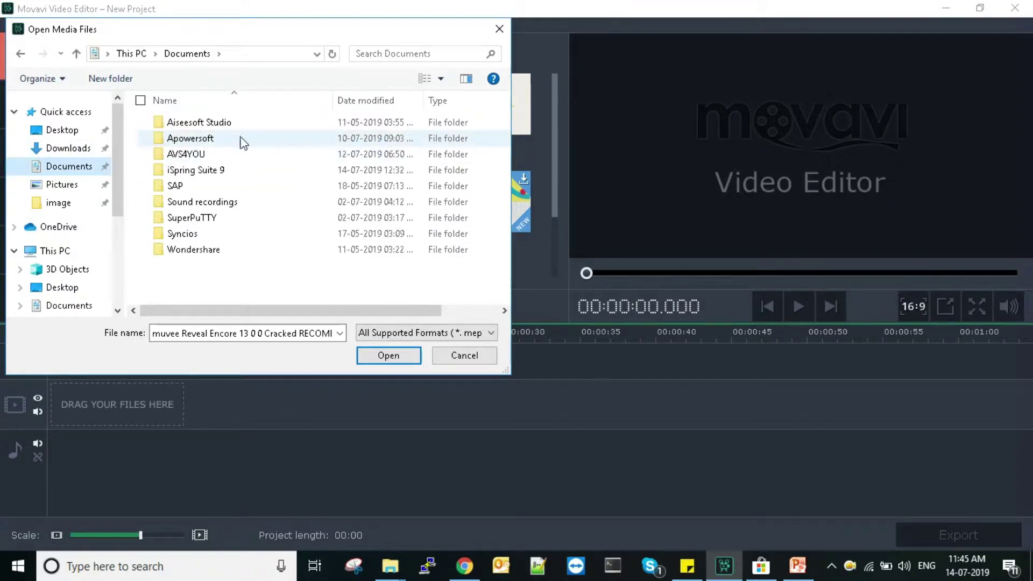
pyautogui.doubleClick(217, 141)
pyautogui.doubleClick(224, 132)
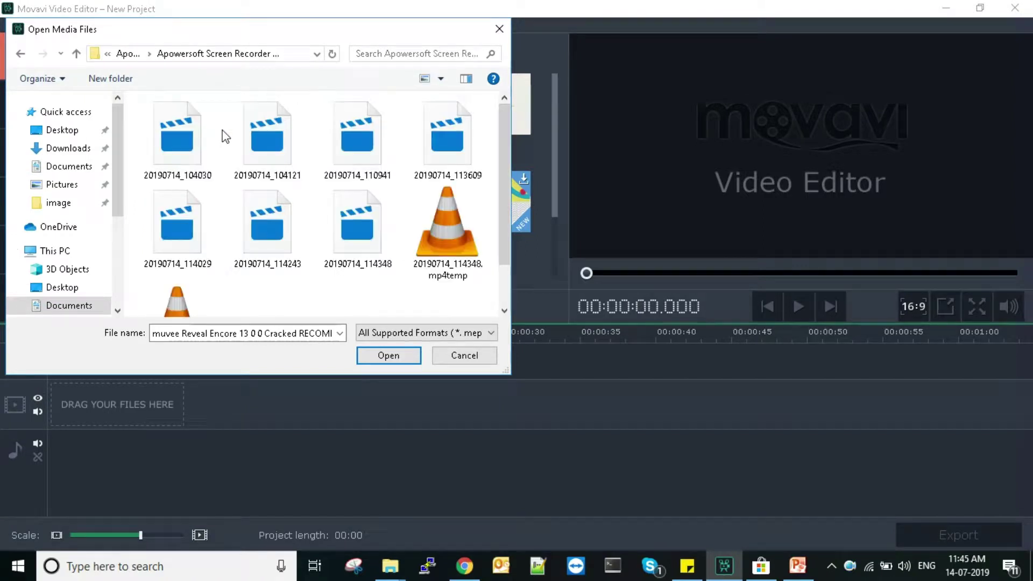
# - Add the MP3 audio file to the project and try to add the 20190714_114348 video with it
pyautogui.scroll(-2, 345, 186)
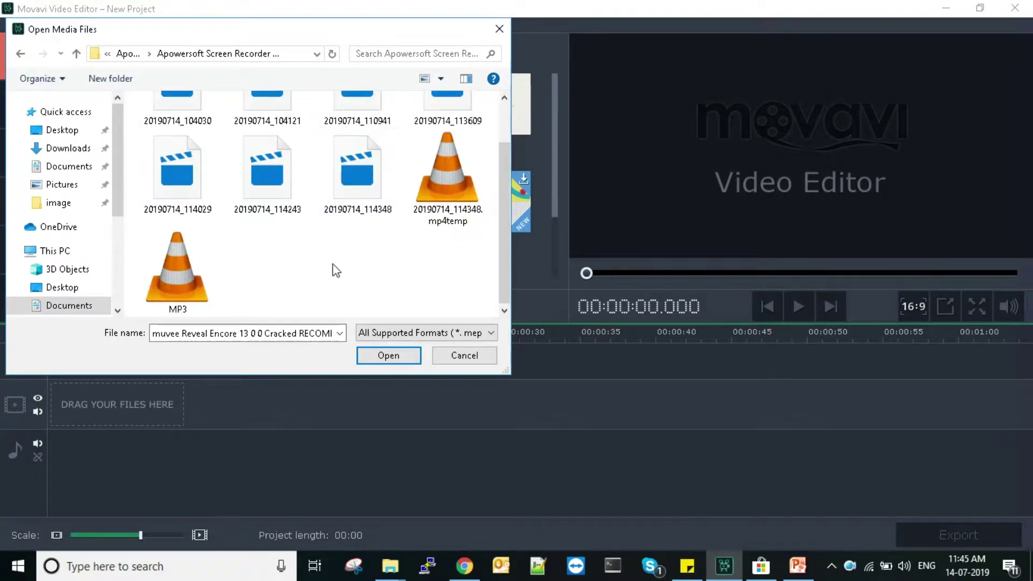
pyautogui.click(359, 188)
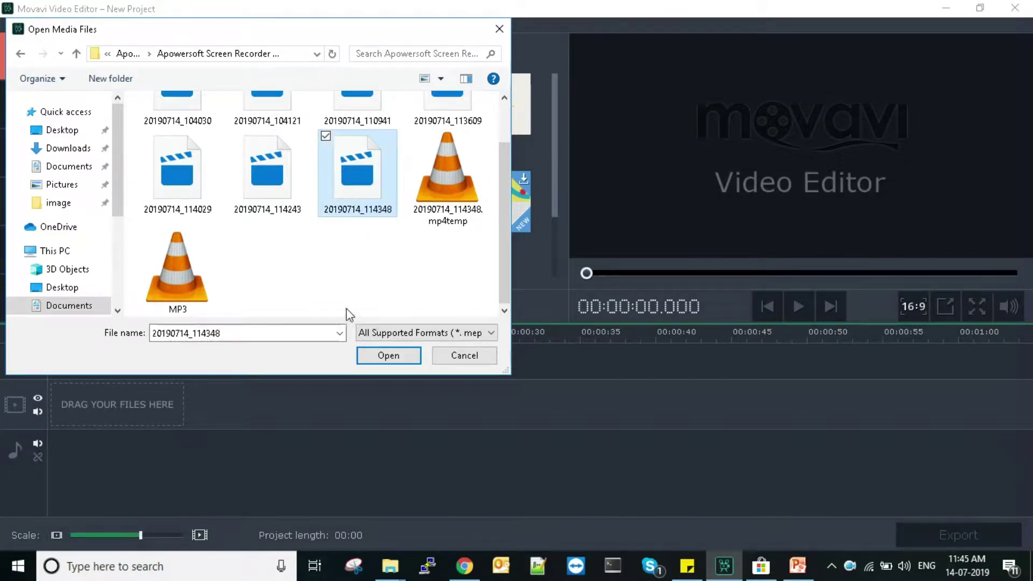
pyautogui.click(145, 235)
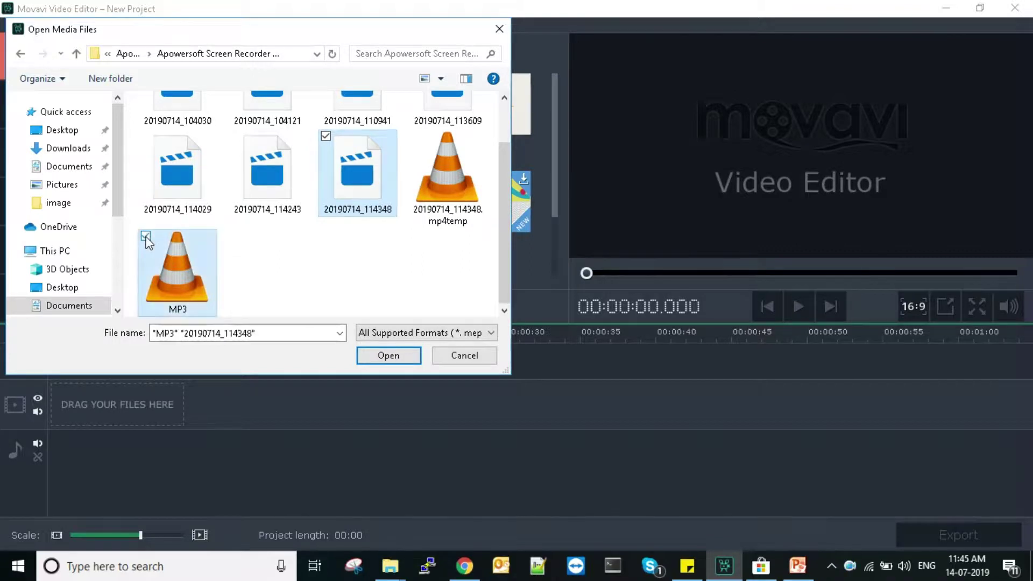
pyautogui.click(389, 356)
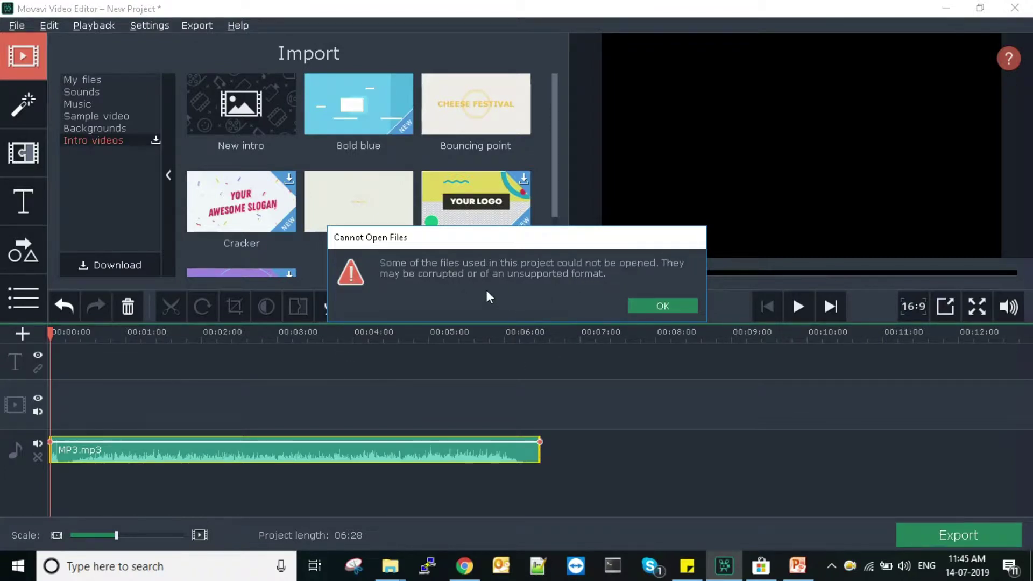
pyautogui.click(658, 304)
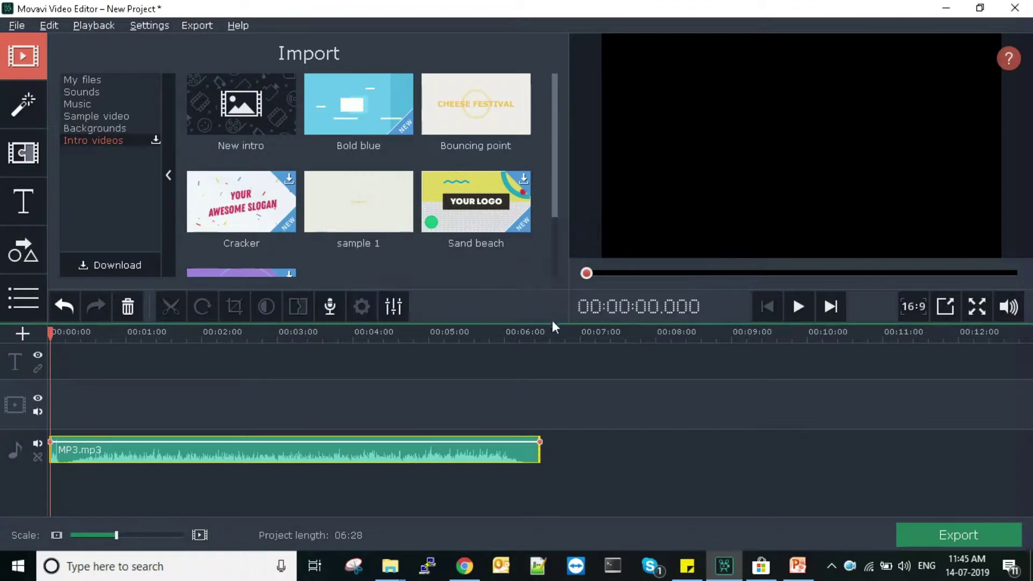
# - Add the 20190714_110941 video from the Apowersoft Screen Recorder folder to the project
pyautogui.click(16, 25)
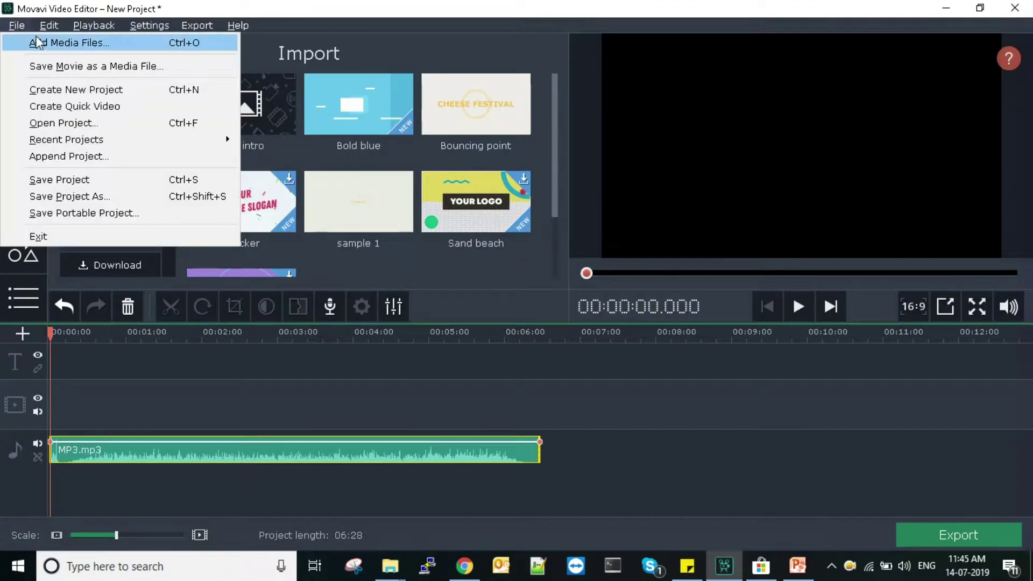
pyautogui.click(40, 41)
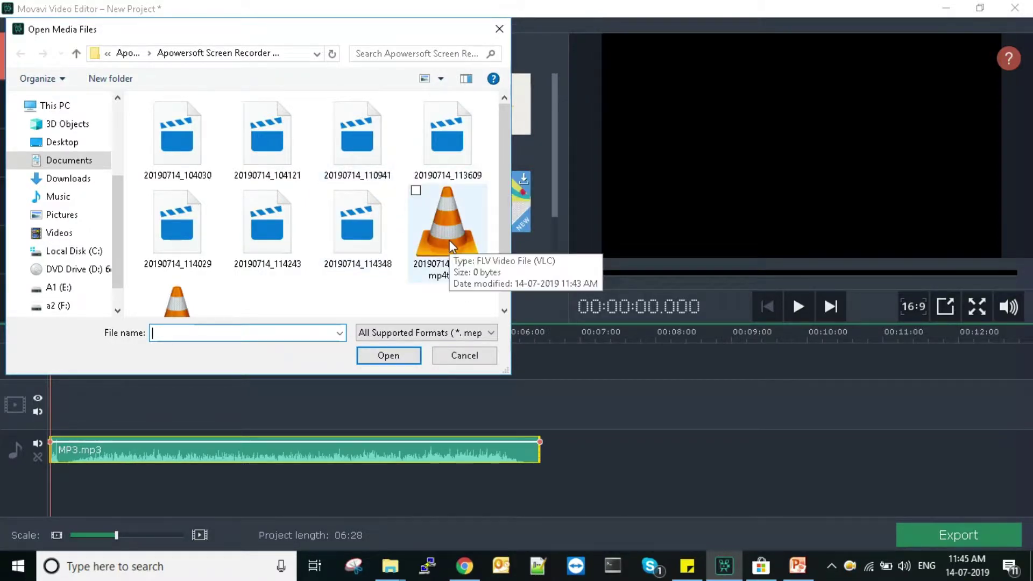
pyautogui.scroll(-1, 330, 289)
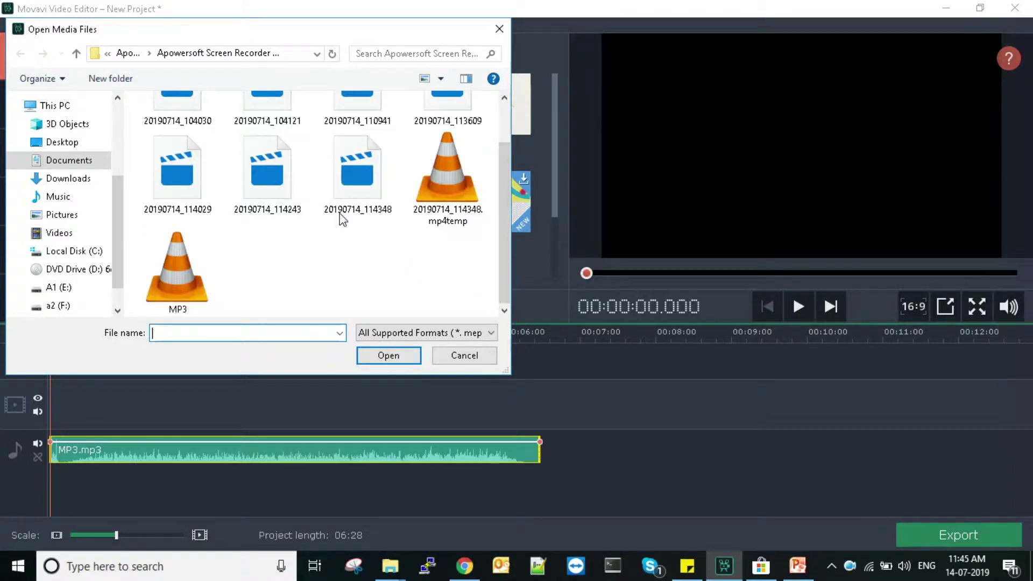
pyautogui.click(355, 114)
pyautogui.click(385, 356)
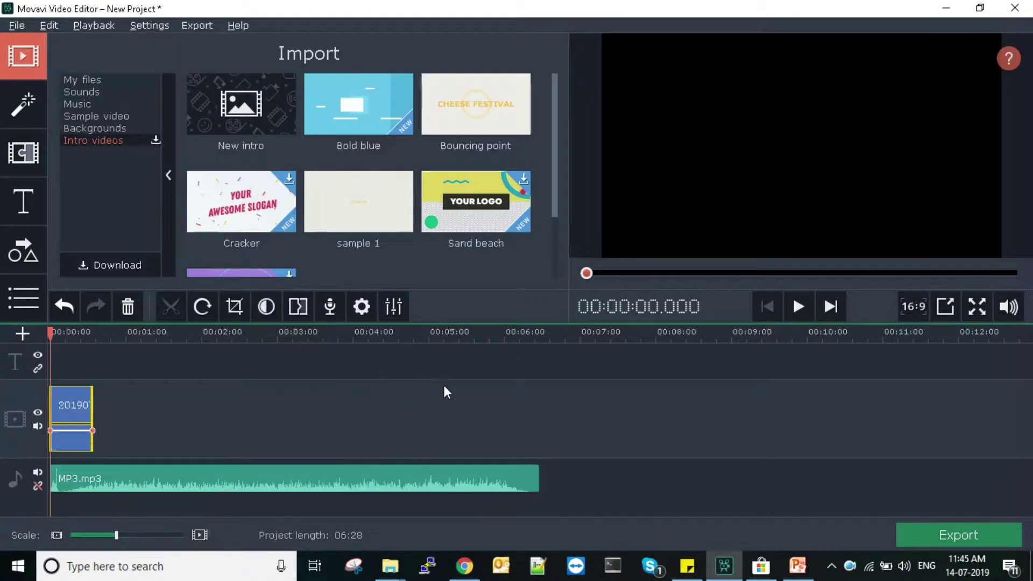
# - Trim the end of the MP3 audio clip to line up with the end of the video clip
pyautogui.click(130, 476)
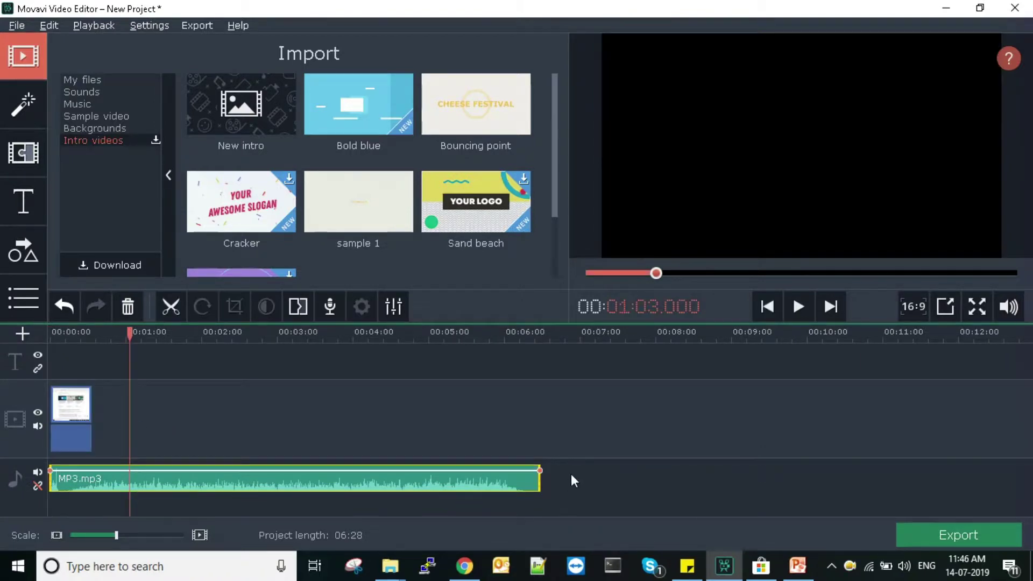
pyautogui.moveTo(542, 480); pyautogui.dragTo(95, 486)
# - Add the "sample 1" intro video at the beginning of the timeline
pyautogui.click(351, 198)
pyautogui.rightClick(350, 198)
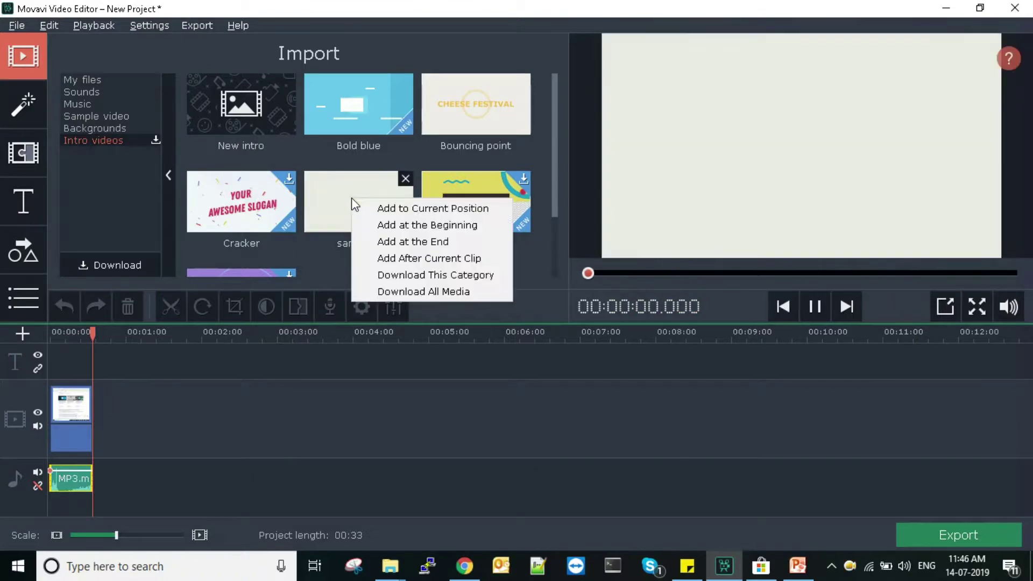
pyautogui.click(416, 225)
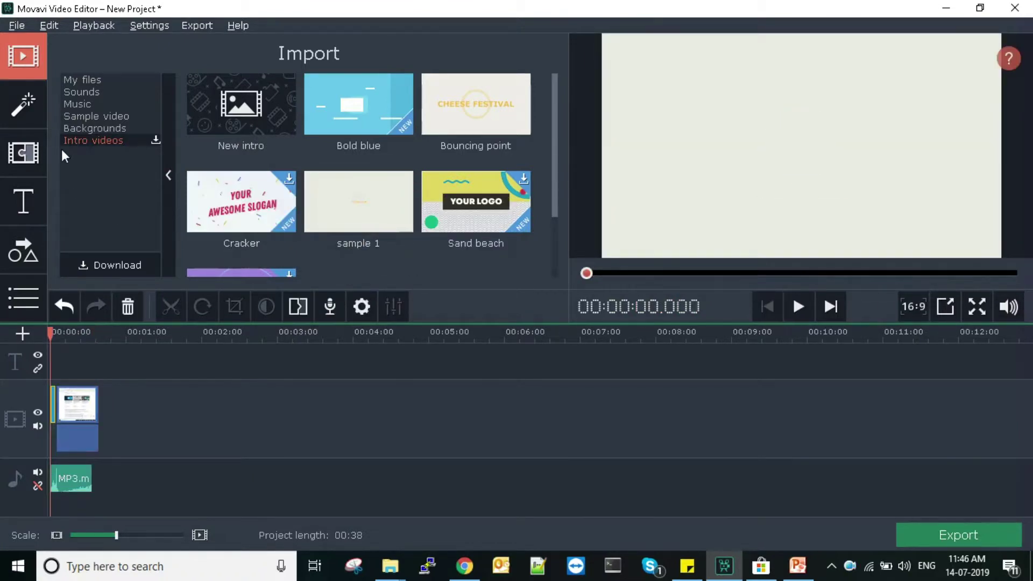
# - Add the Speech bubble 2 title to the title track, spanning the full length of the screen-recording clip
pyautogui.click(31, 202)
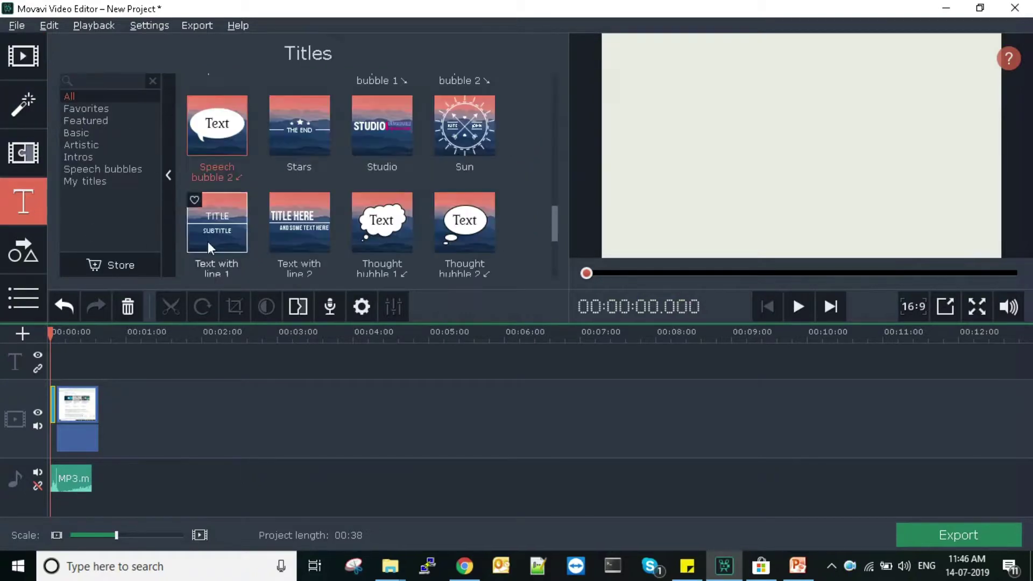
pyautogui.click(225, 138)
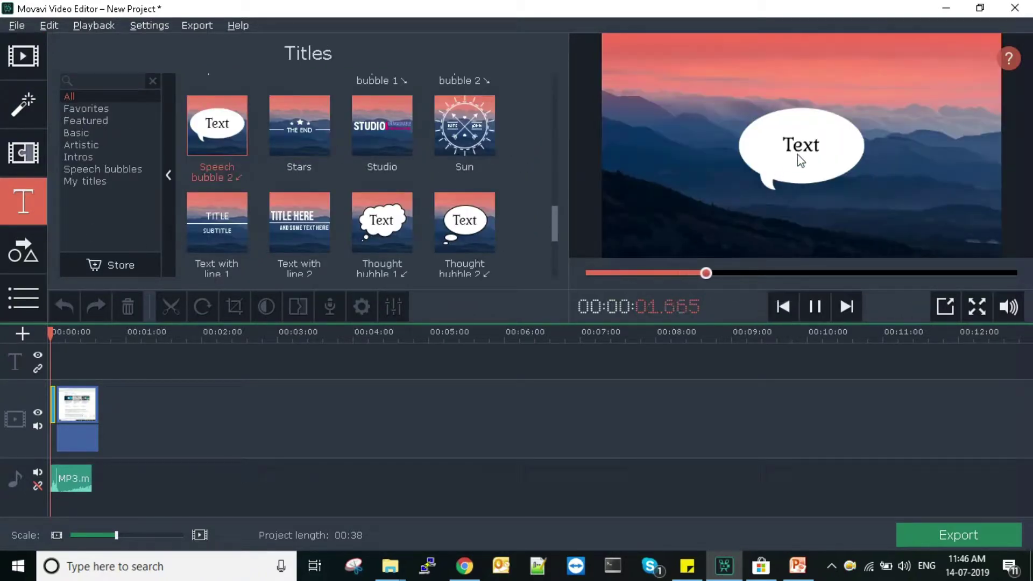
pyautogui.moveTo(193, 103); pyautogui.dragTo(74, 400)
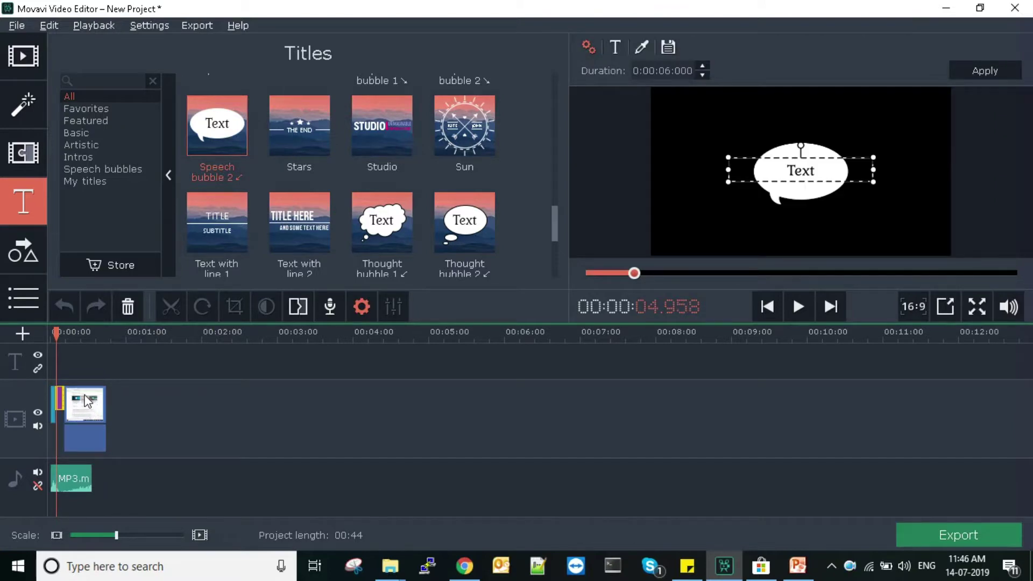
pyautogui.moveTo(59, 399); pyautogui.dragTo(98, 364)
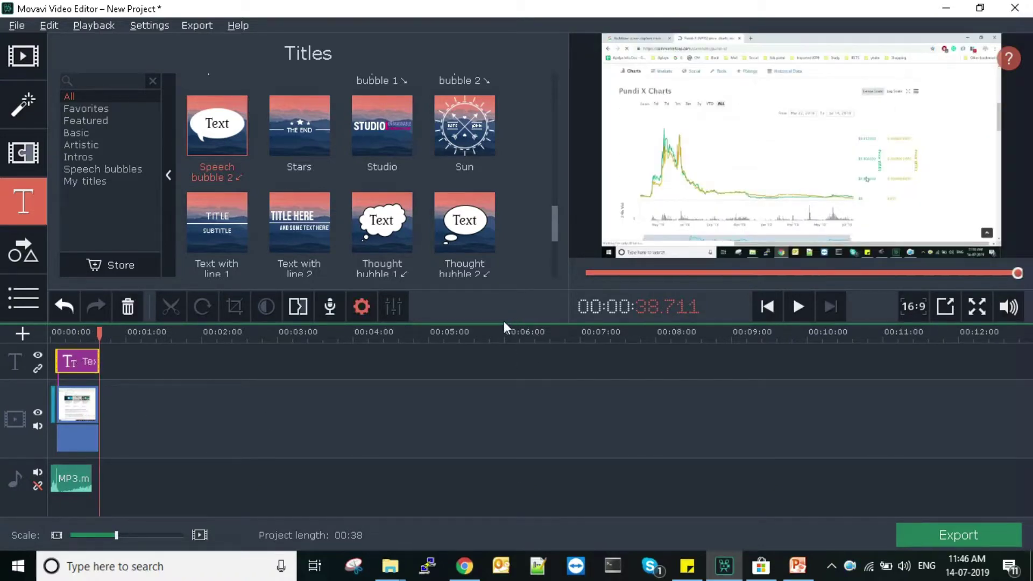
# - Change the text of the title over the screen recording to "sample test" and play back the result
pyautogui.click(804, 312)
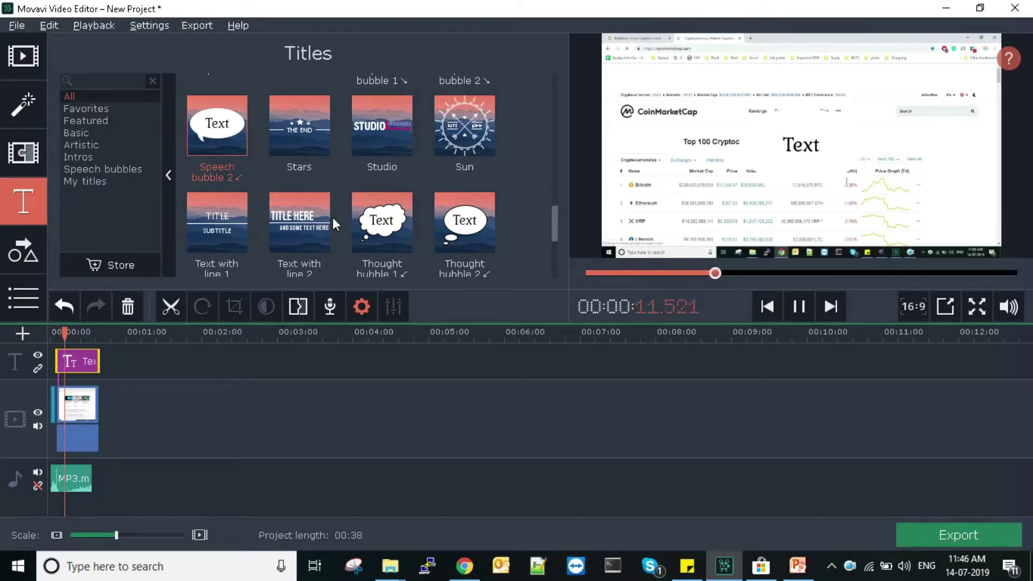
pyautogui.doubleClick(82, 363)
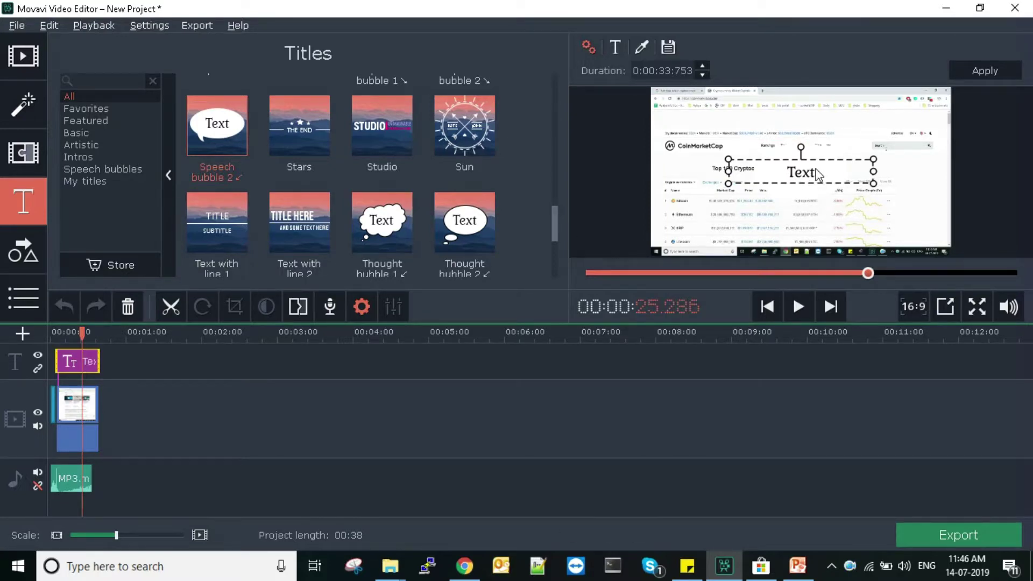
pyautogui.doubleClick(803, 177)
pyautogui.write('Sample test')
pyautogui.click(16, 257)
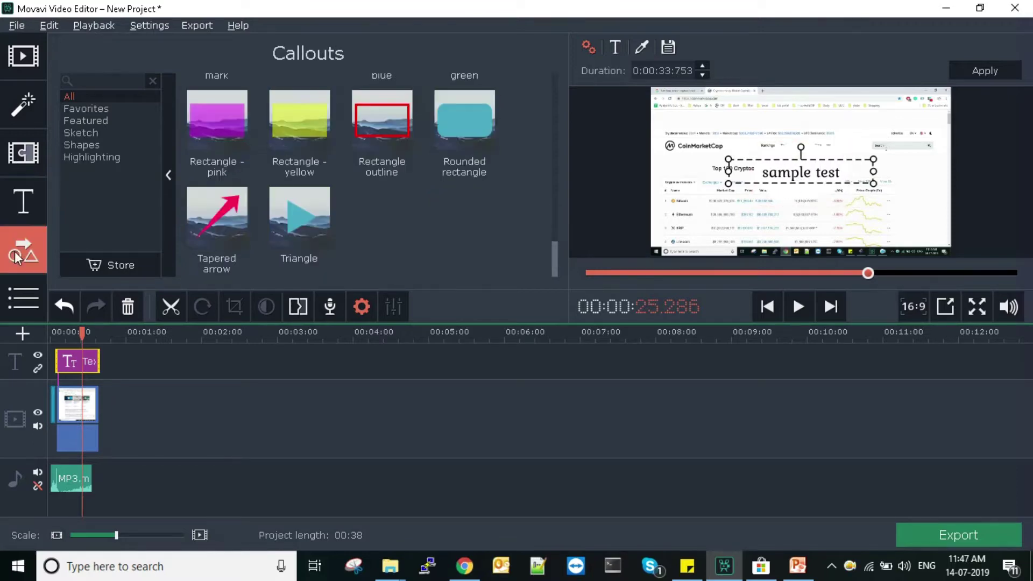
pyautogui.click(807, 312)
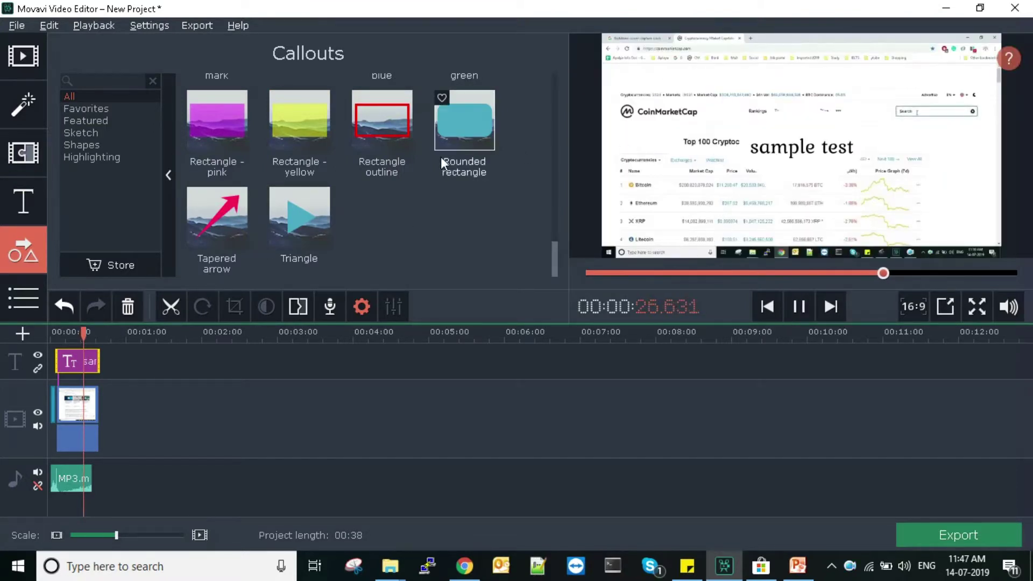
pyautogui.click(232, 217)
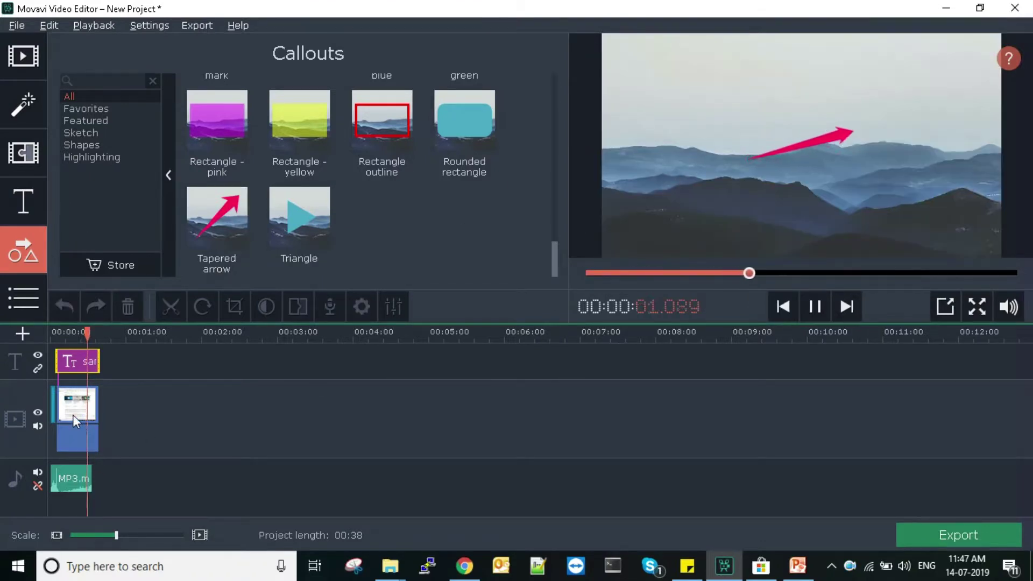
pyautogui.moveTo(225, 218); pyautogui.dragTo(78, 400)
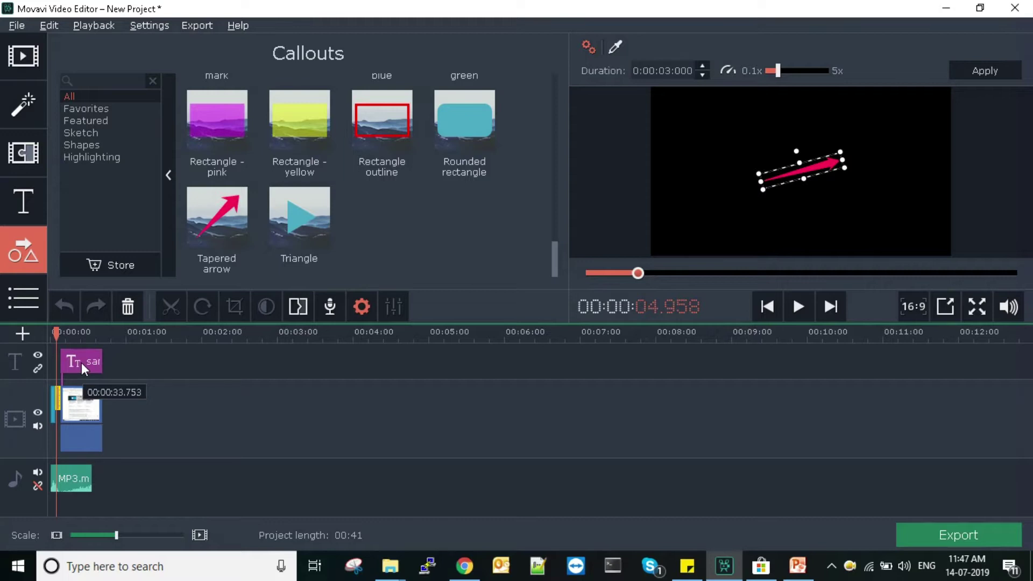
pyautogui.press('Delete')
pyautogui.click(75, 403)
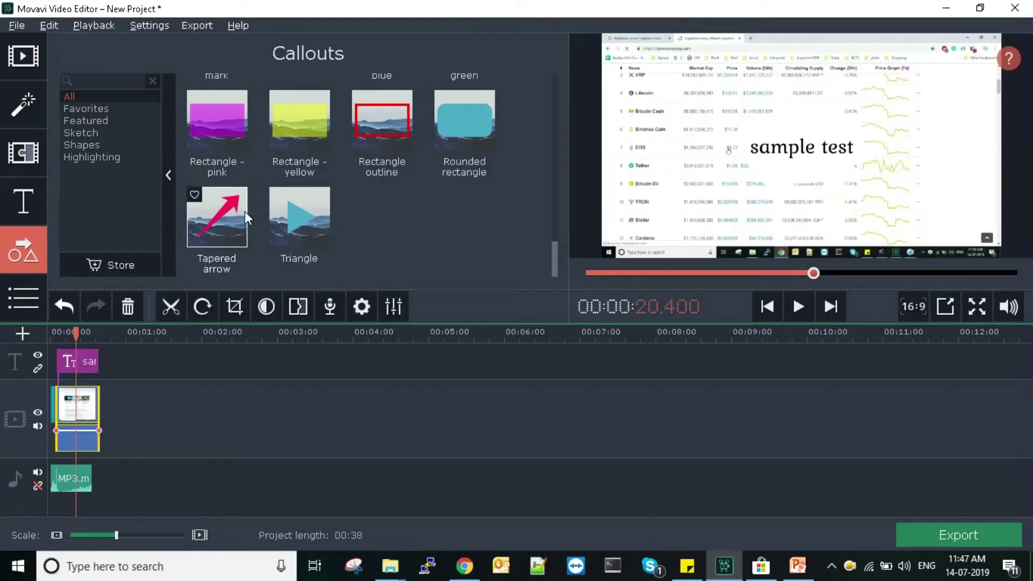
pyautogui.moveTo(215, 223); pyautogui.dragTo(66, 395)
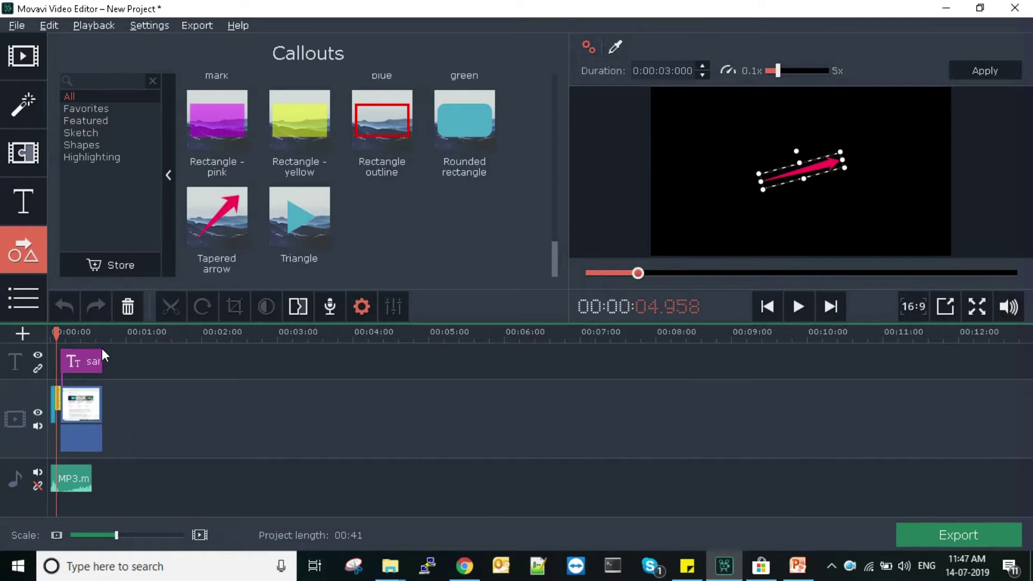
pyautogui.press('Escape')
# - Overlay a Tapered arrow callout at about 18.6 seconds, positioned in the lower left of the video frame, and preview it
pyautogui.click(81, 409)
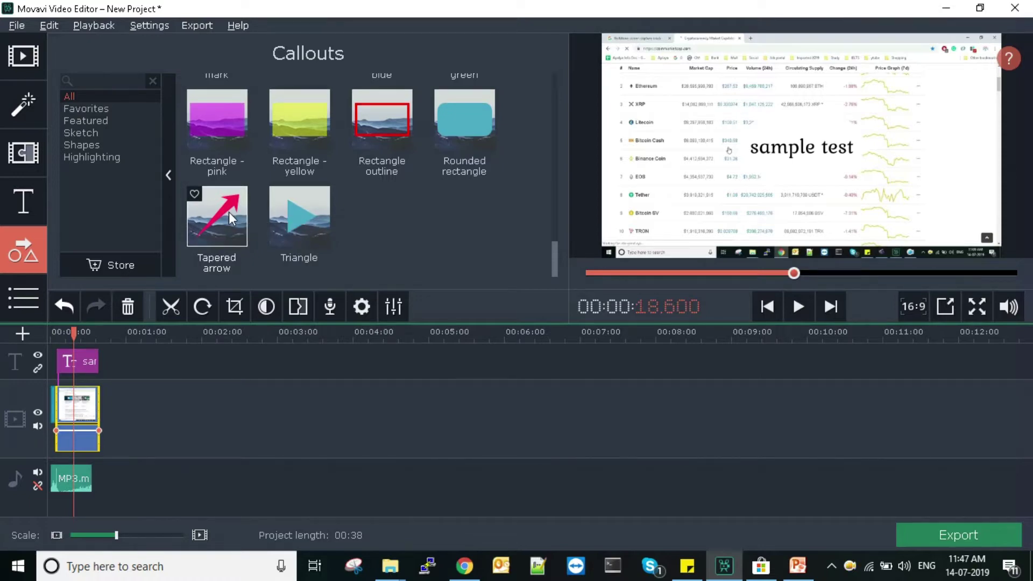
pyautogui.moveTo(227, 214); pyautogui.dragTo(612, 166)
pyautogui.moveTo(832, 174); pyautogui.dragTo(732, 205)
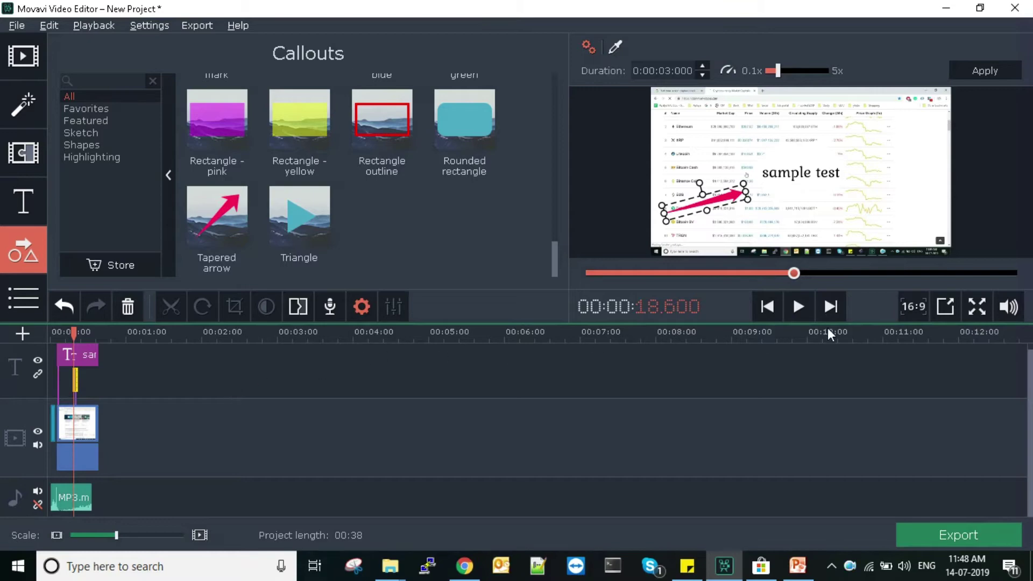
pyautogui.click(799, 311)
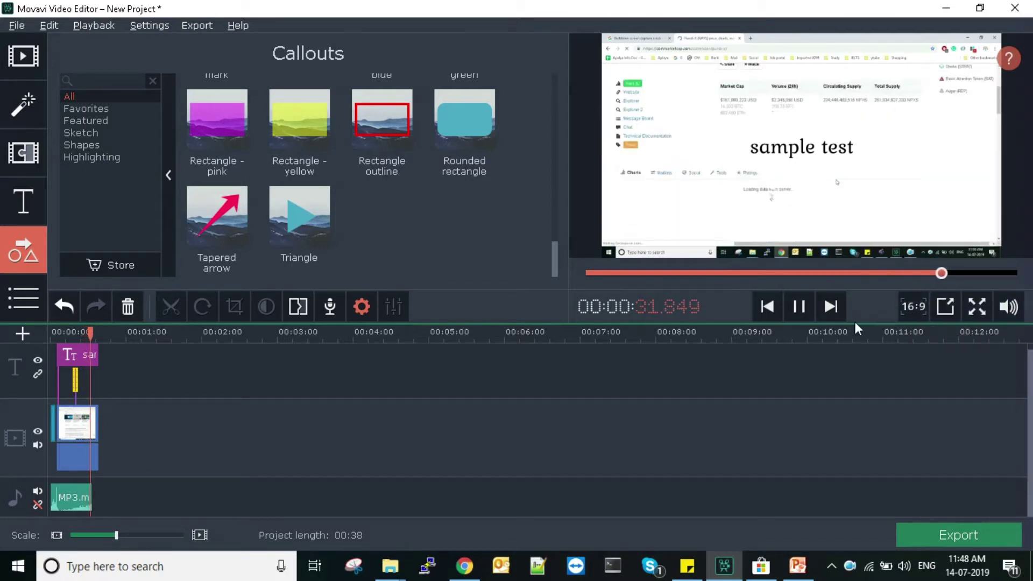
pyautogui.click(798, 305)
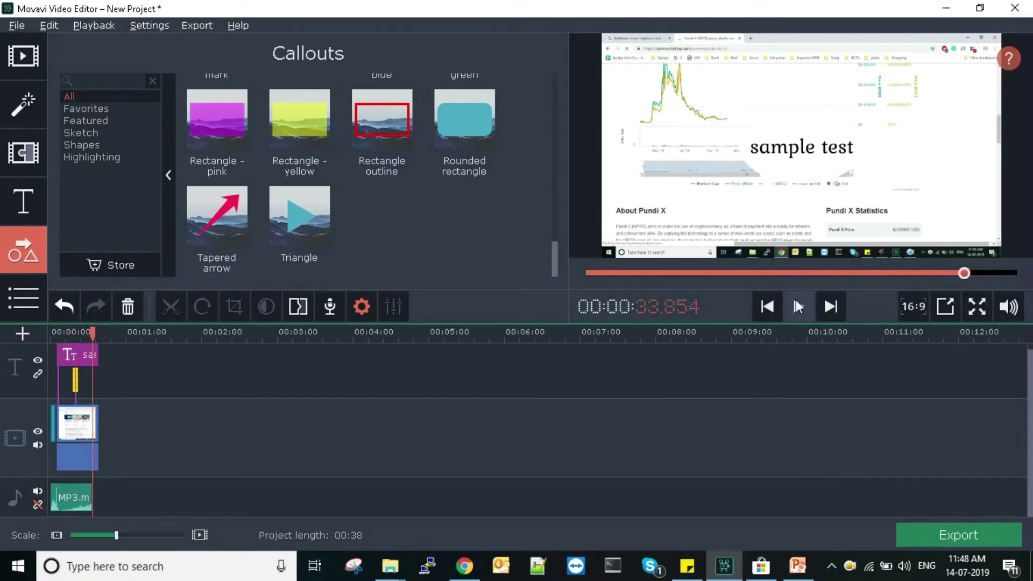
# - Export the project as an MP4 named "how to edit video" at Highest quality, and open its output folder
pyautogui.click(959, 537)
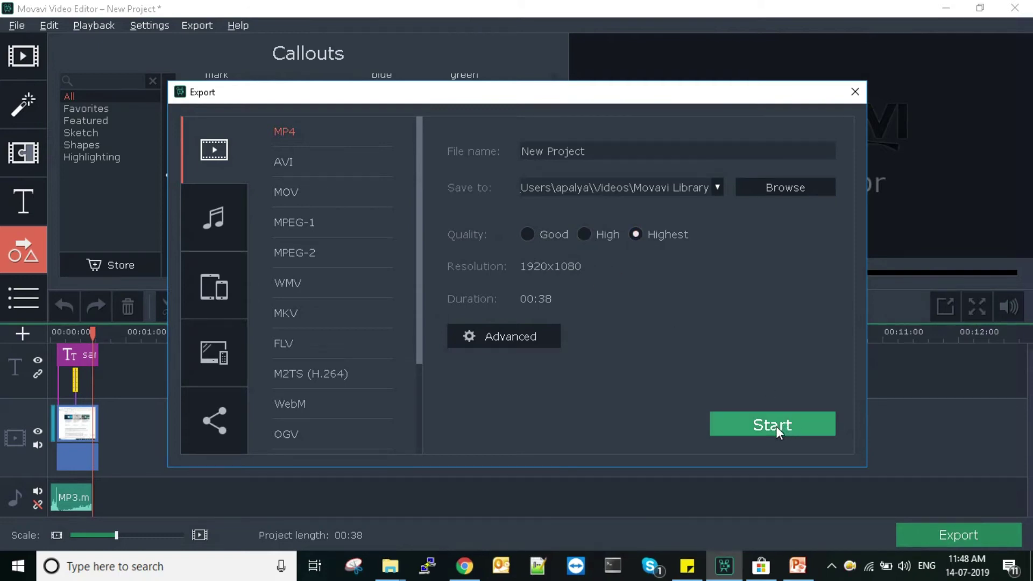
pyautogui.moveTo(614, 152); pyautogui.dragTo(439, 146)
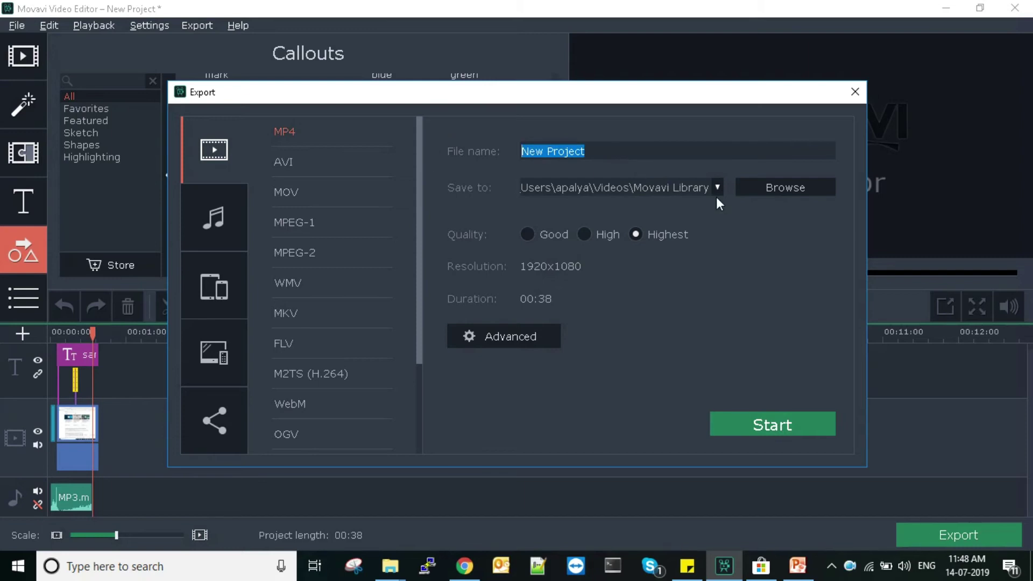
pyautogui.write('a')
pyautogui.press('BackSpace')
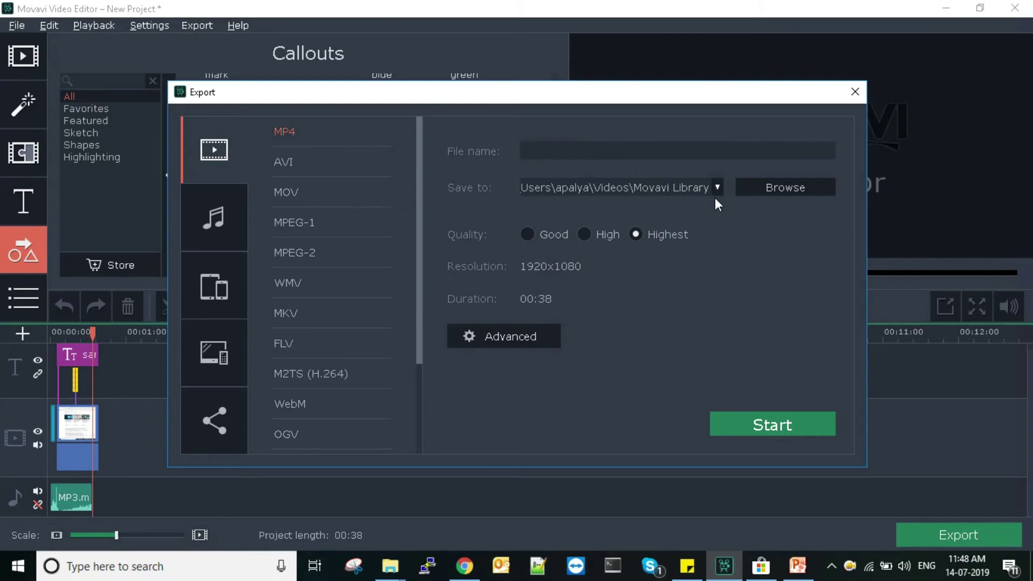
pyautogui.write('how to edit video')
pyautogui.click(777, 419)
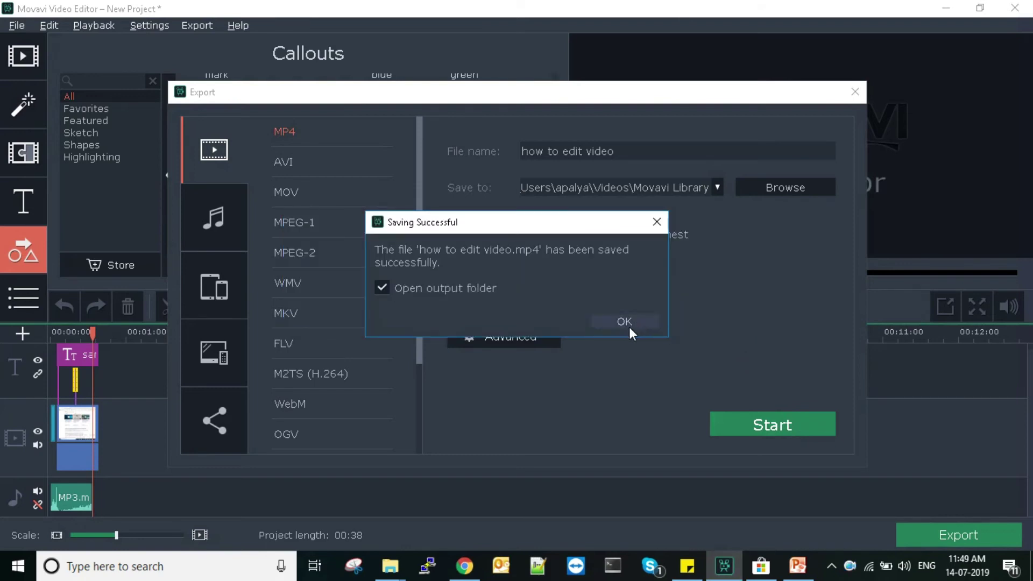
pyautogui.click(626, 323)
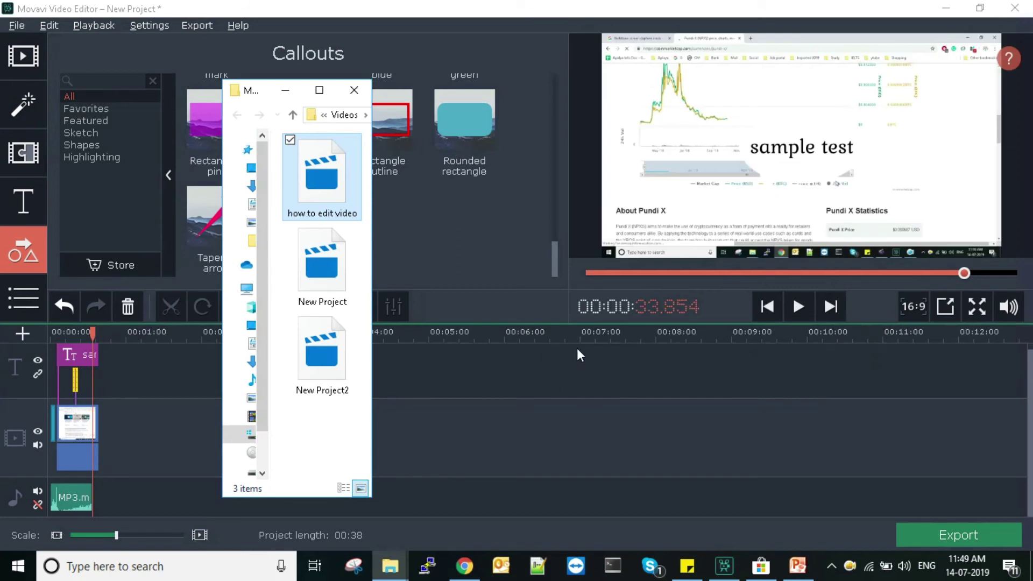
# - Play the exported "how to edit video" file and skip forward through it to check the result
pyautogui.doubleClick(324, 179)
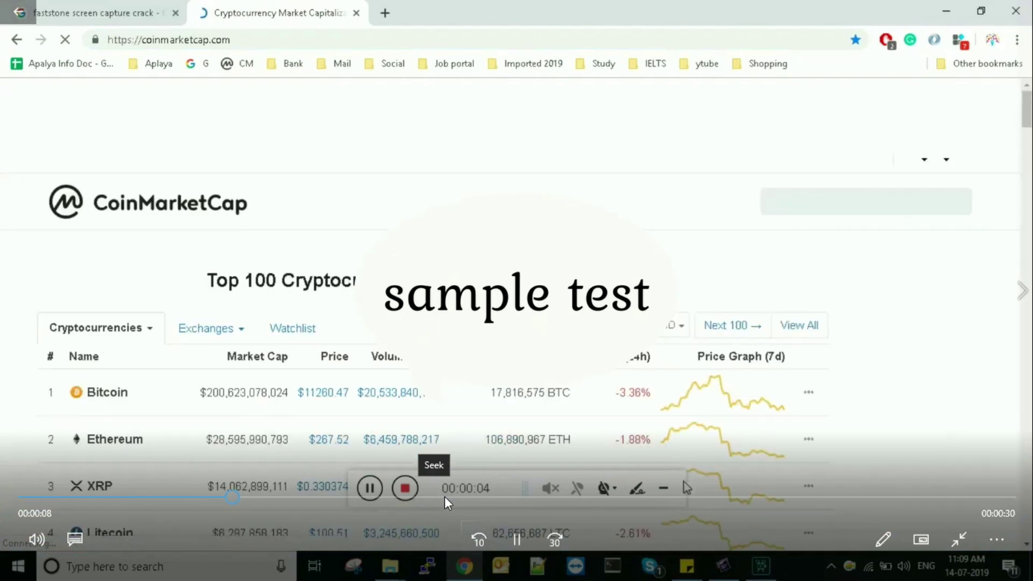
pyautogui.click(437, 496)
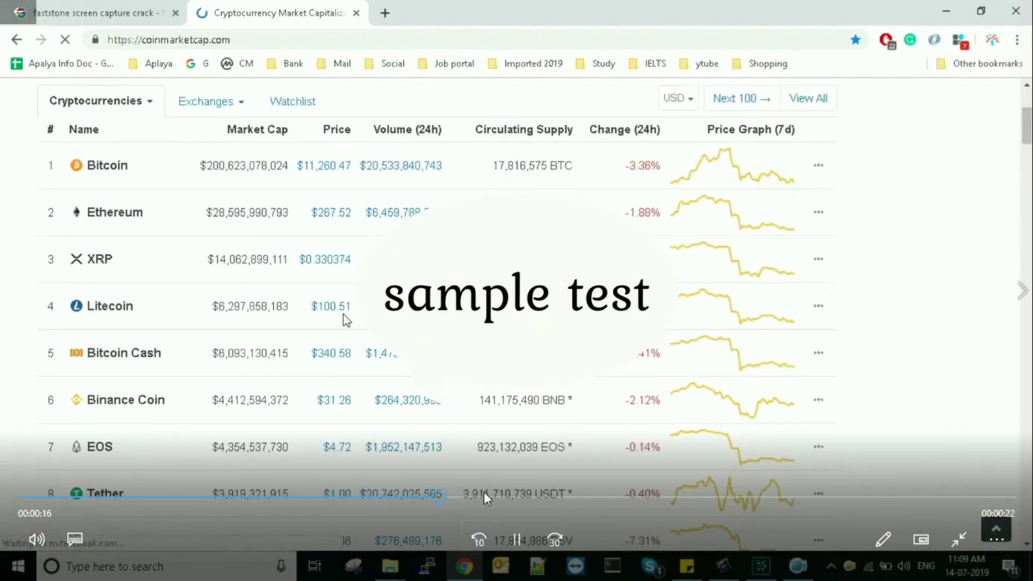
pyautogui.click(629, 500)
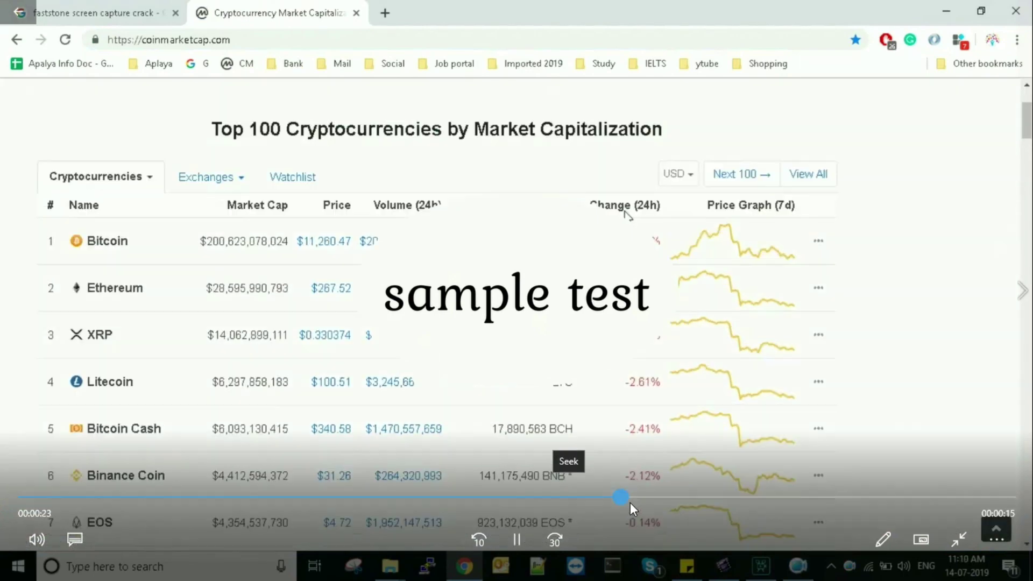
pyautogui.click(756, 495)
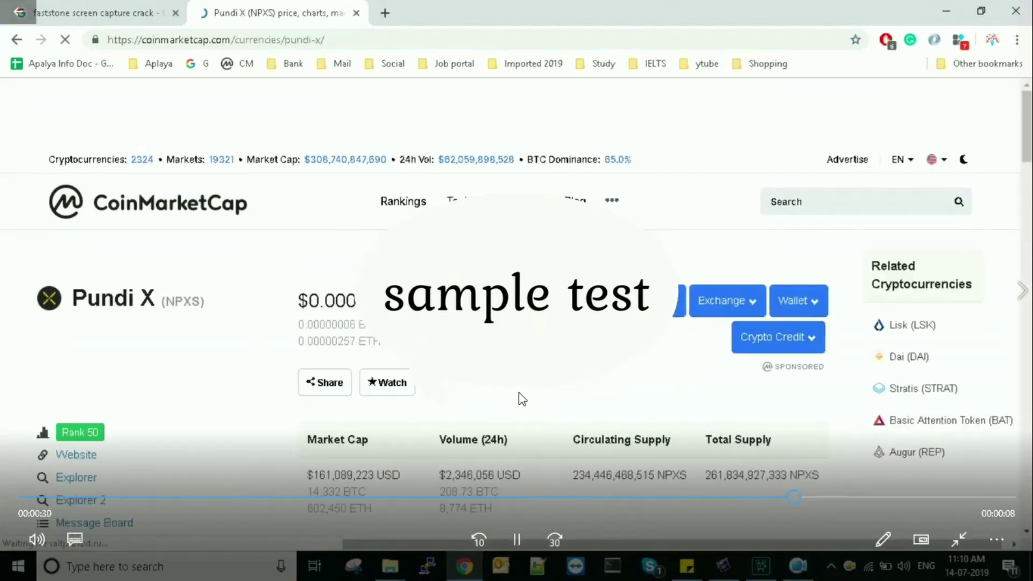